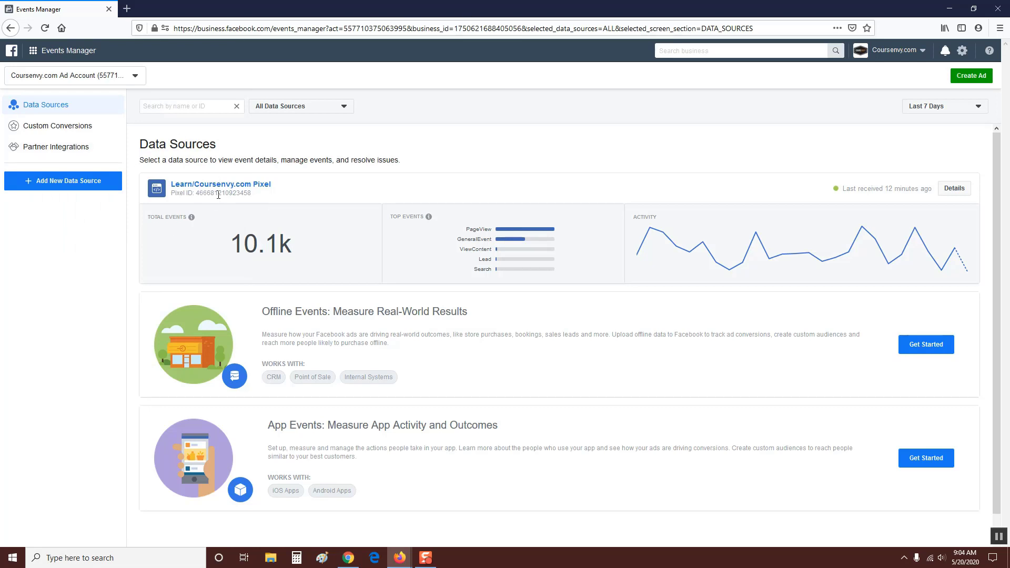
Step: Open the Learn/Coursenvy.com Pixel and start setting up new events with manually added event code
{"action": "left_click", "coordinate": [245, 190]}
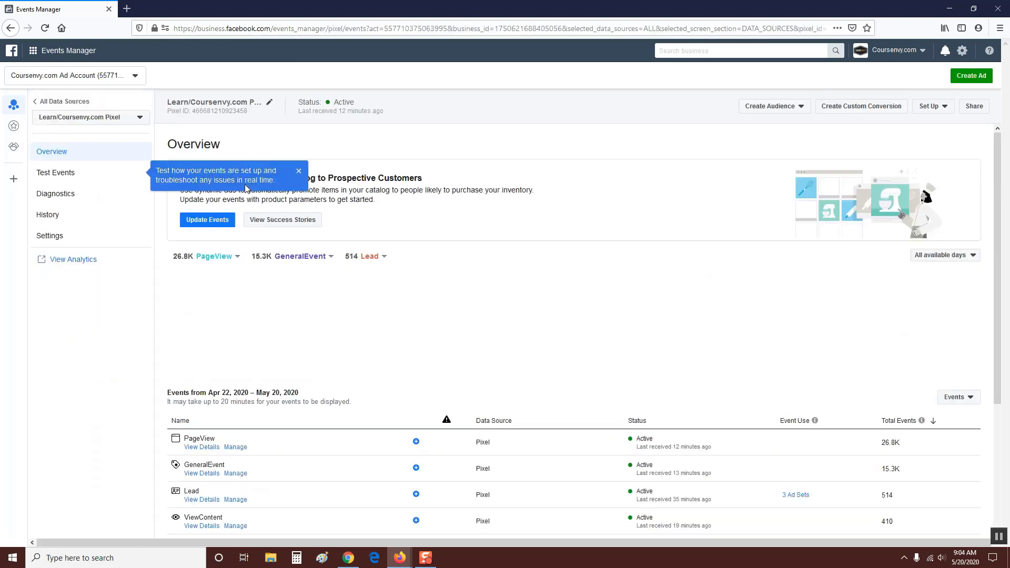
{"action": "left_click", "coordinate": [940, 106]}
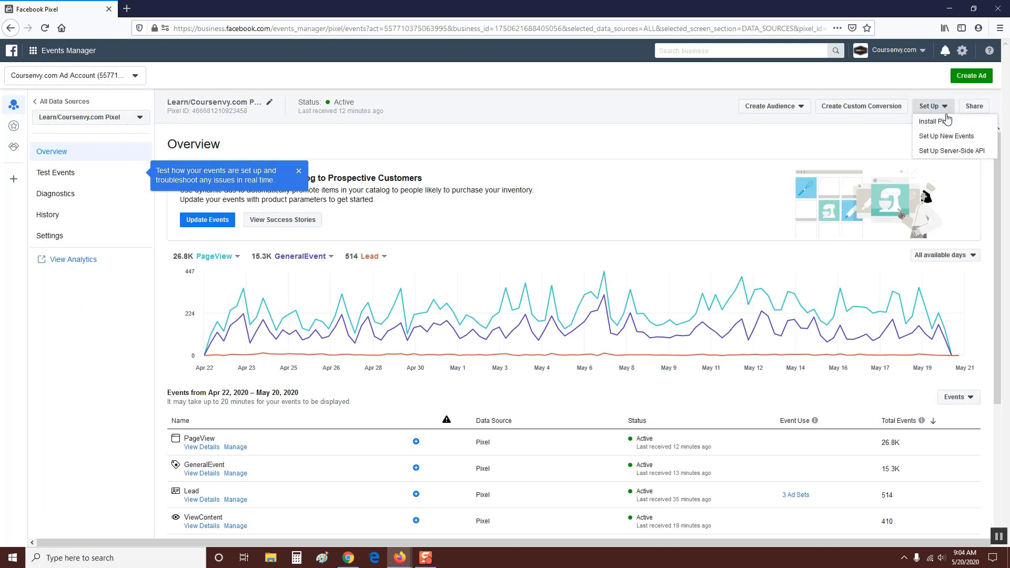
{"action": "left_click", "coordinate": [945, 137]}
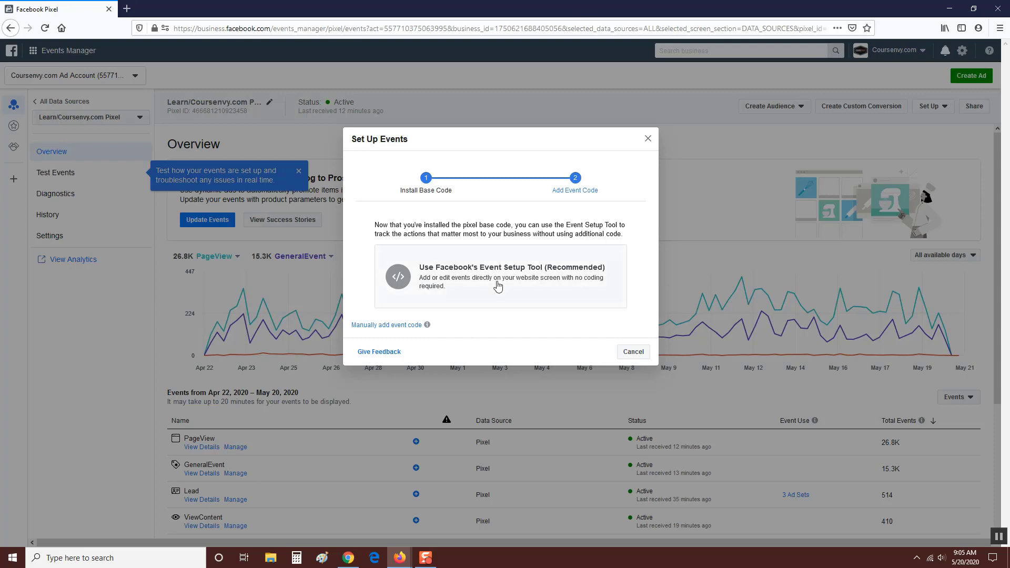
{"action": "left_click", "coordinate": [400, 326]}
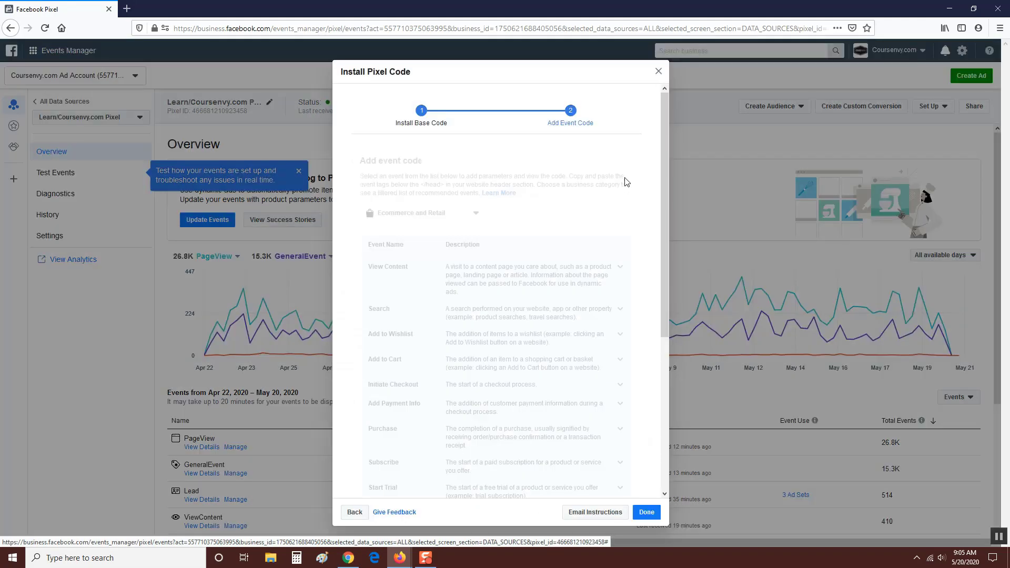
Step: Set the business category of the recommended event code list to Education
{"action": "scroll", "coordinate": [638, 147], "scroll_direction": "down", "scroll_amount": 3}
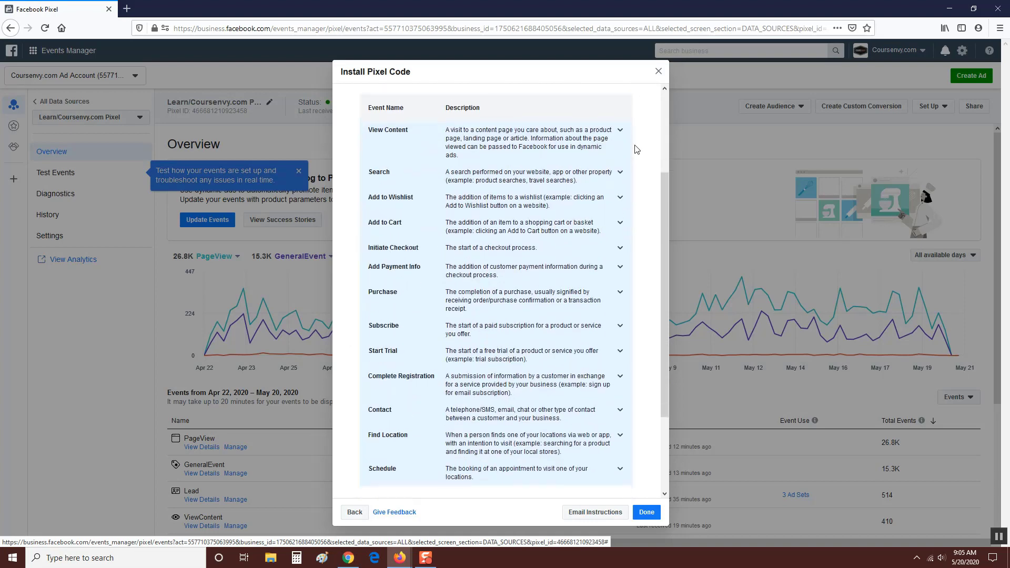
{"action": "scroll", "coordinate": [483, 115], "scroll_direction": "up", "scroll_amount": 3}
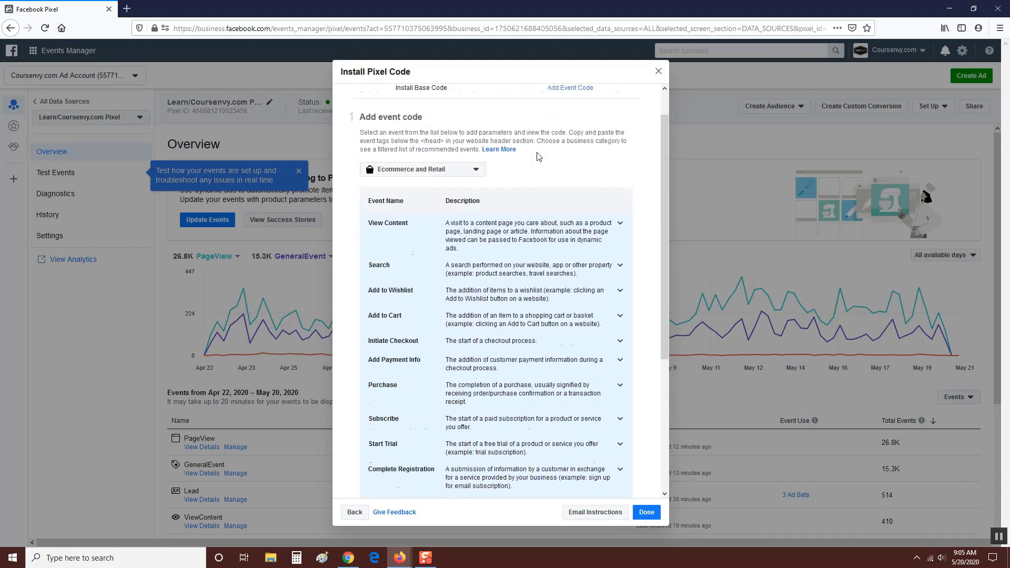
{"action": "left_click", "coordinate": [444, 205]}
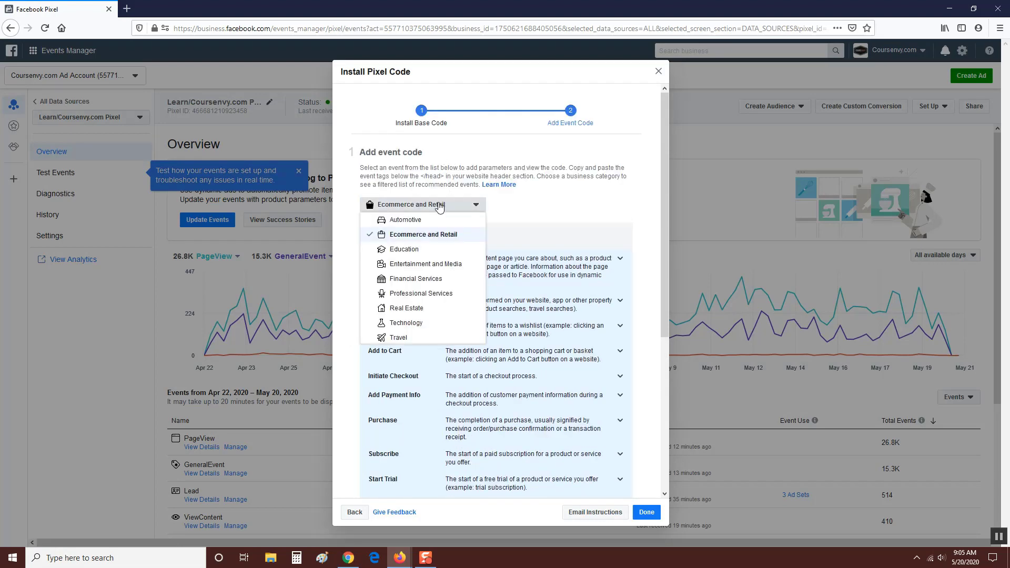
{"action": "left_click", "coordinate": [441, 250]}
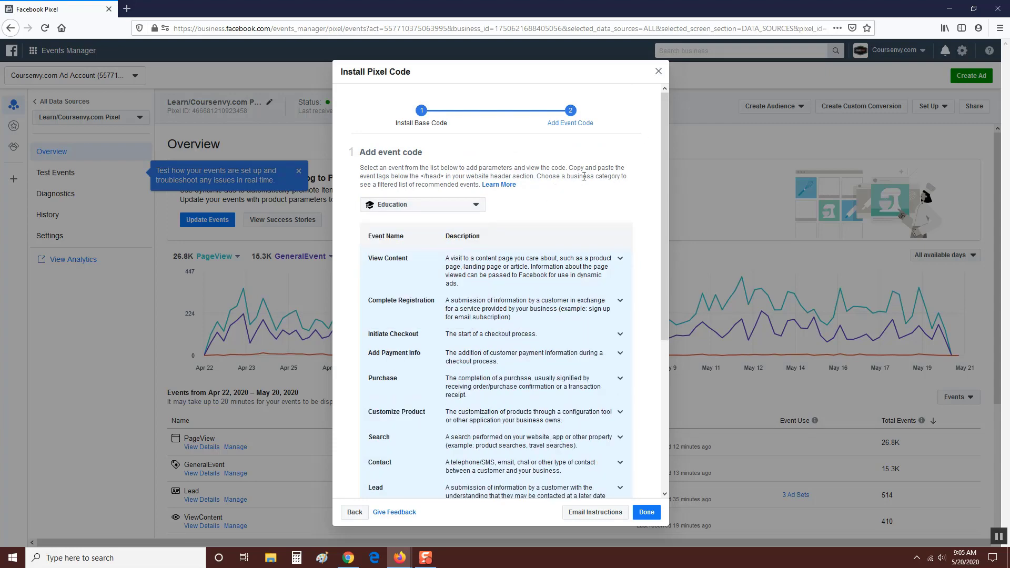
Step: Expand the Lead event and examine its event code for tracking on page load
{"action": "scroll", "coordinate": [581, 179], "scroll_direction": "down", "scroll_amount": 3}
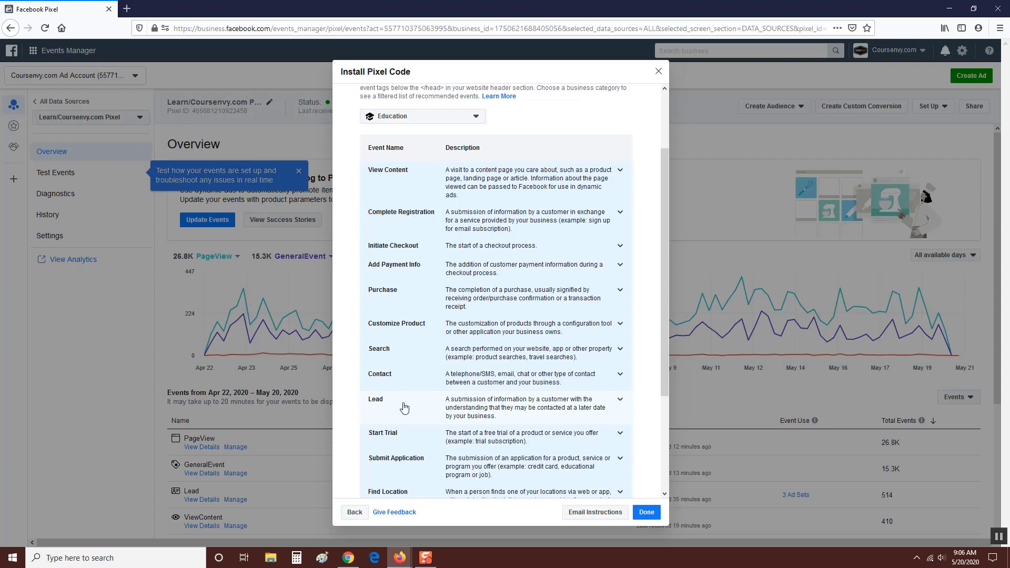
{"action": "left_click", "coordinate": [611, 411]}
{"action": "scroll", "coordinate": [612, 390], "scroll_direction": "down", "scroll_amount": 2}
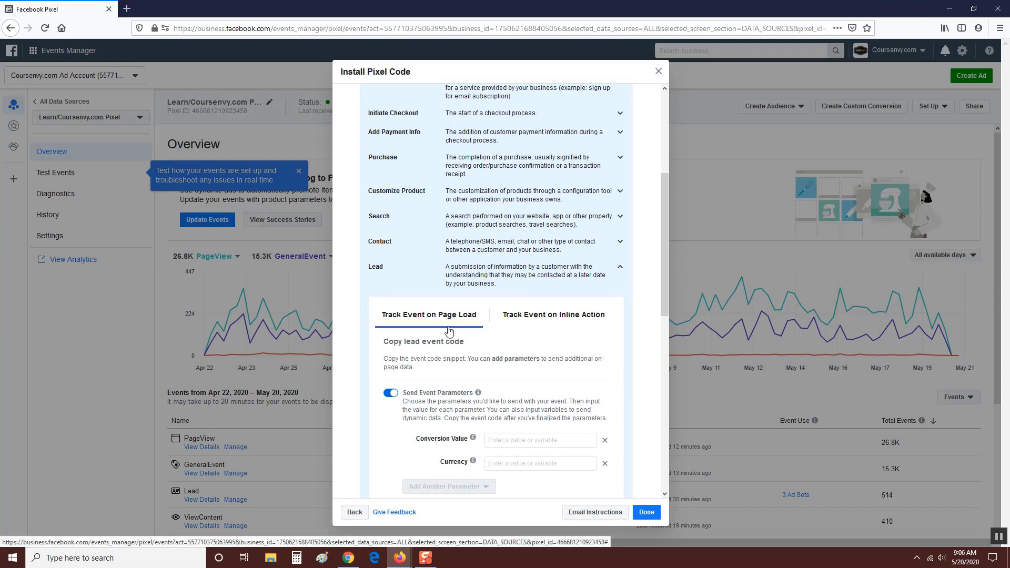
{"action": "scroll", "coordinate": [512, 335], "scroll_direction": "down", "scroll_amount": 1}
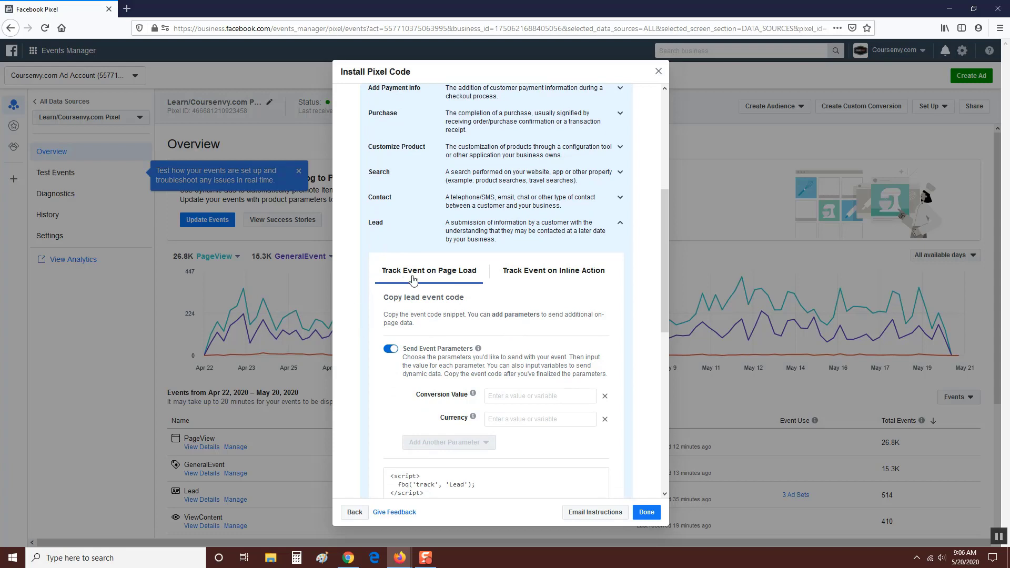
{"action": "scroll", "coordinate": [537, 310], "scroll_direction": "down", "scroll_amount": 3}
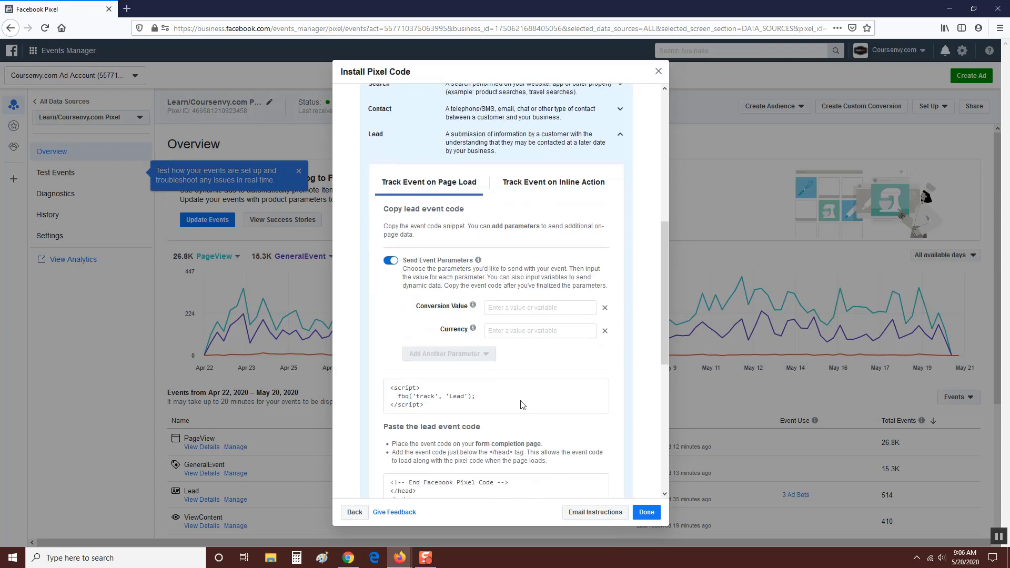
{"action": "mouse_move", "coordinate": [417, 395]}
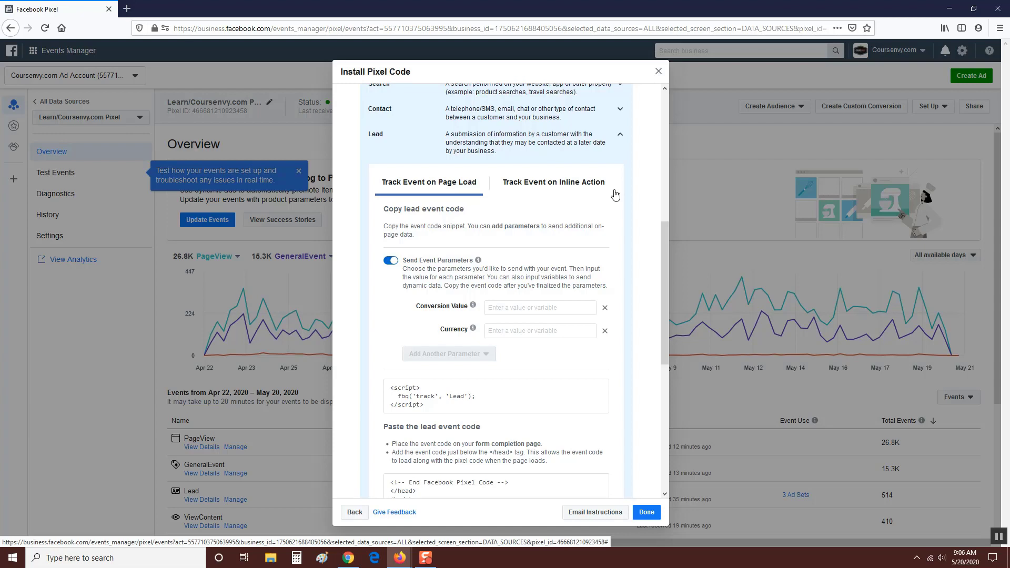
Step: Examine the Lead event code for tracking on inline action, and close the pixel code instructions
{"action": "left_click", "coordinate": [578, 187]}
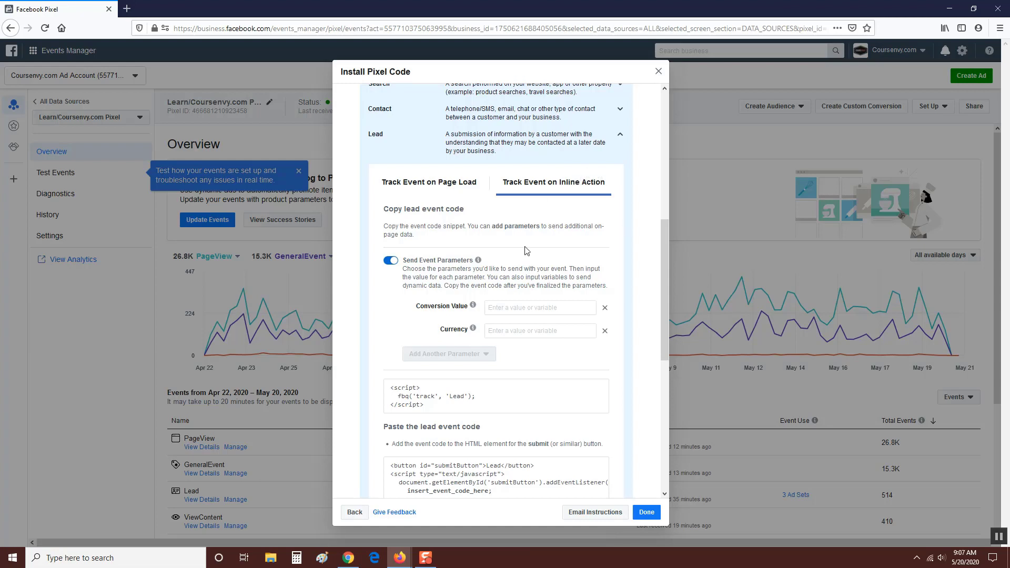
{"action": "scroll", "coordinate": [578, 258], "scroll_direction": "down", "scroll_amount": 3}
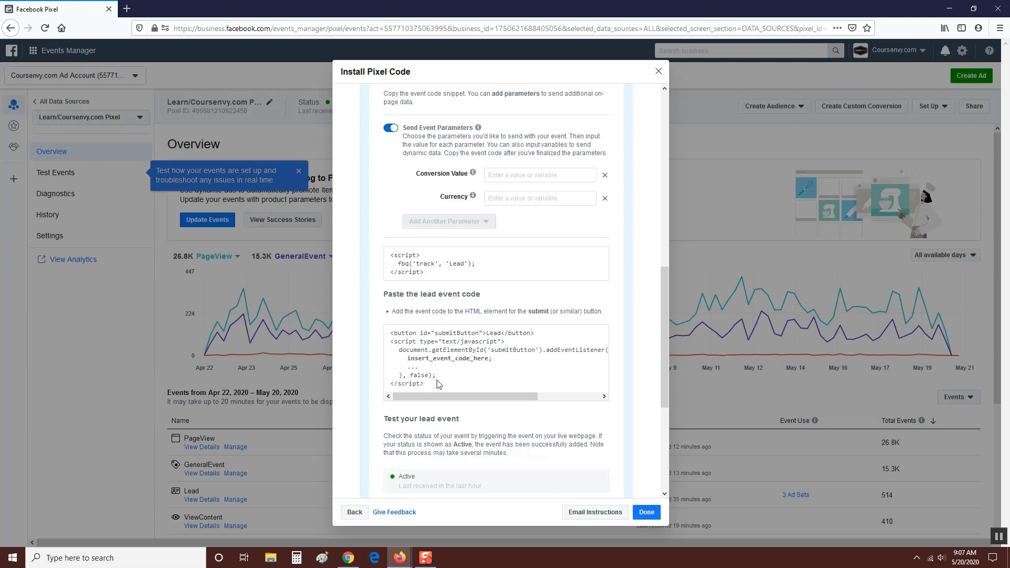
{"action": "left_click", "coordinate": [441, 271]}
{"action": "left_click", "coordinate": [480, 258]}
{"action": "left_click", "coordinate": [659, 73]}
{"action": "left_click", "coordinate": [947, 106]}
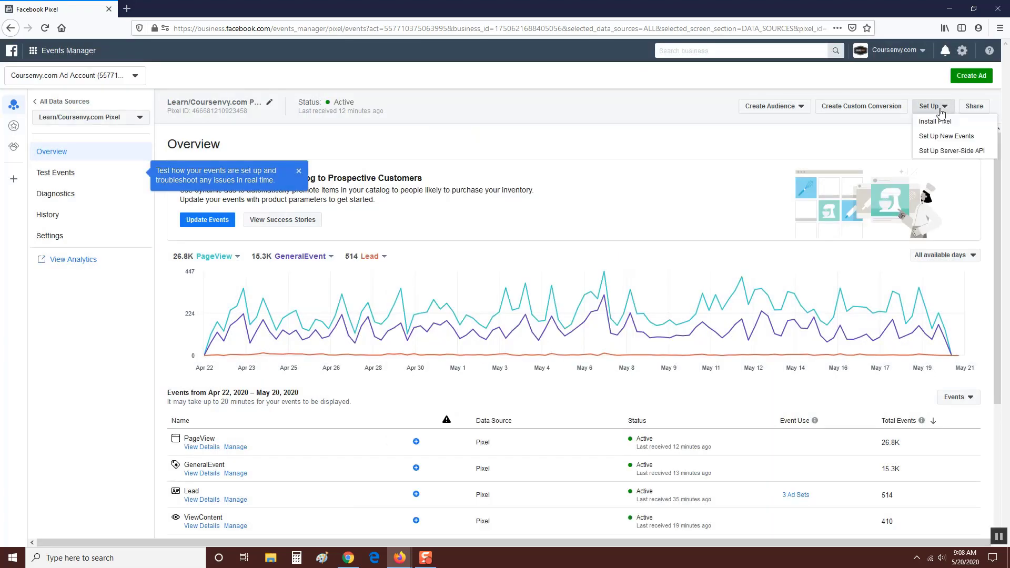
{"action": "left_click", "coordinate": [937, 137]}
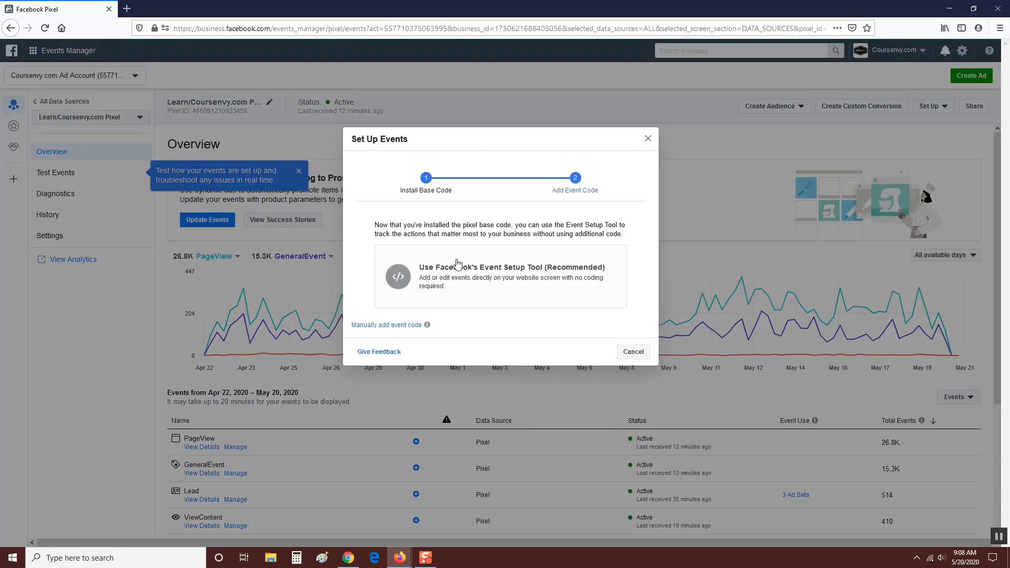
{"action": "left_click", "coordinate": [527, 282]}
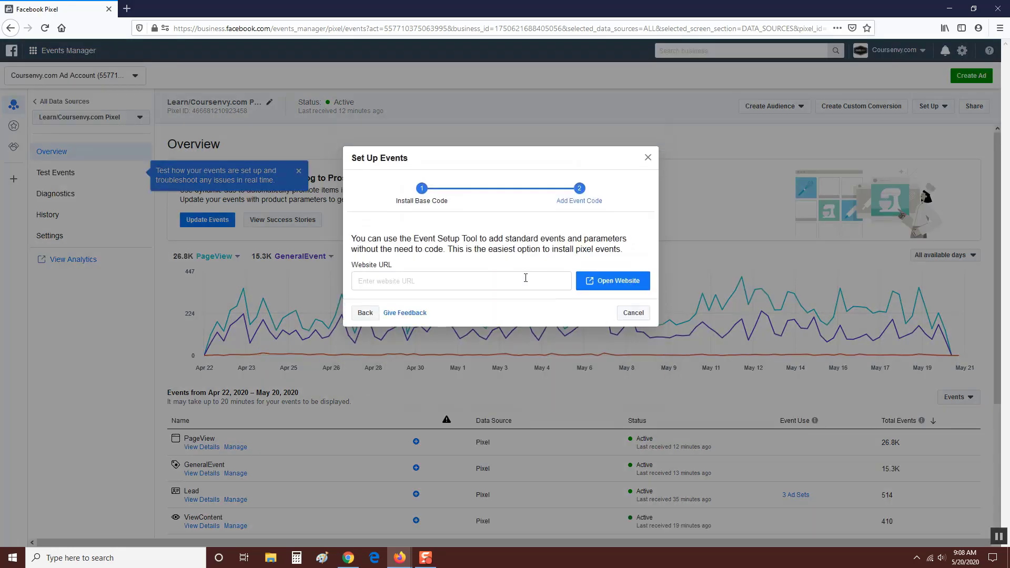
{"action": "left_click", "coordinate": [422, 284]}
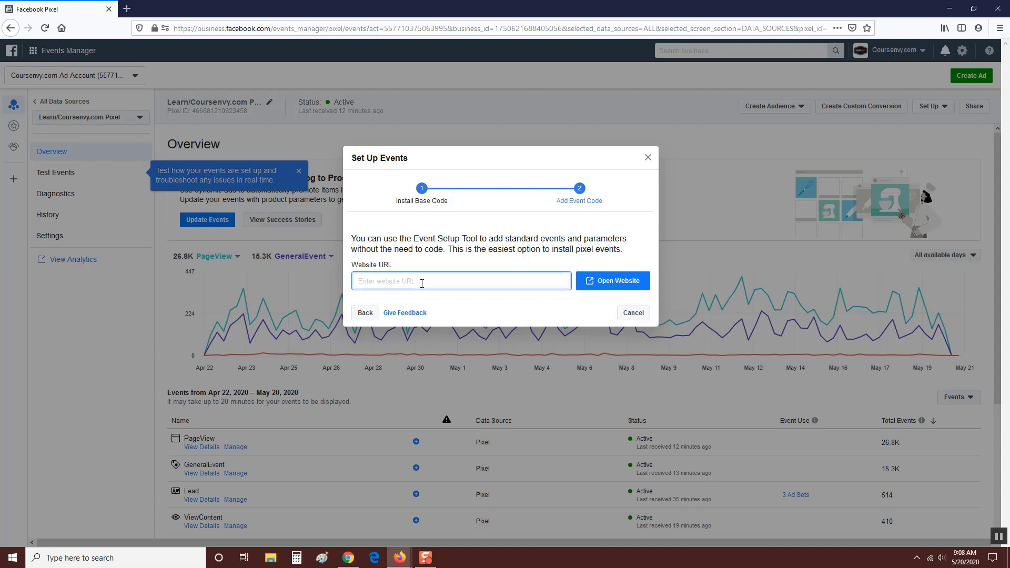
{"action": "type", "text": "cour"}
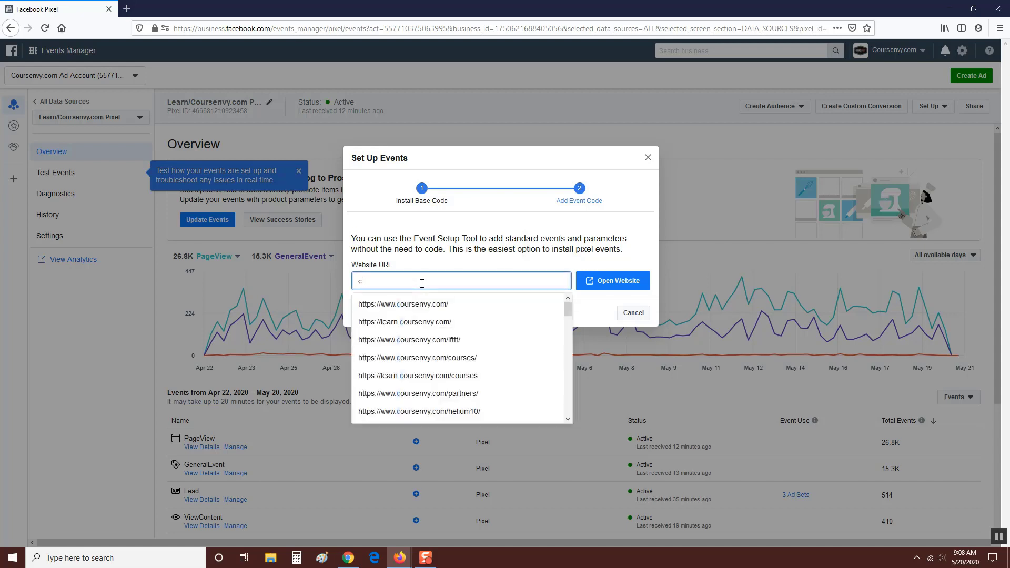
{"action": "left_click", "coordinate": [433, 304]}
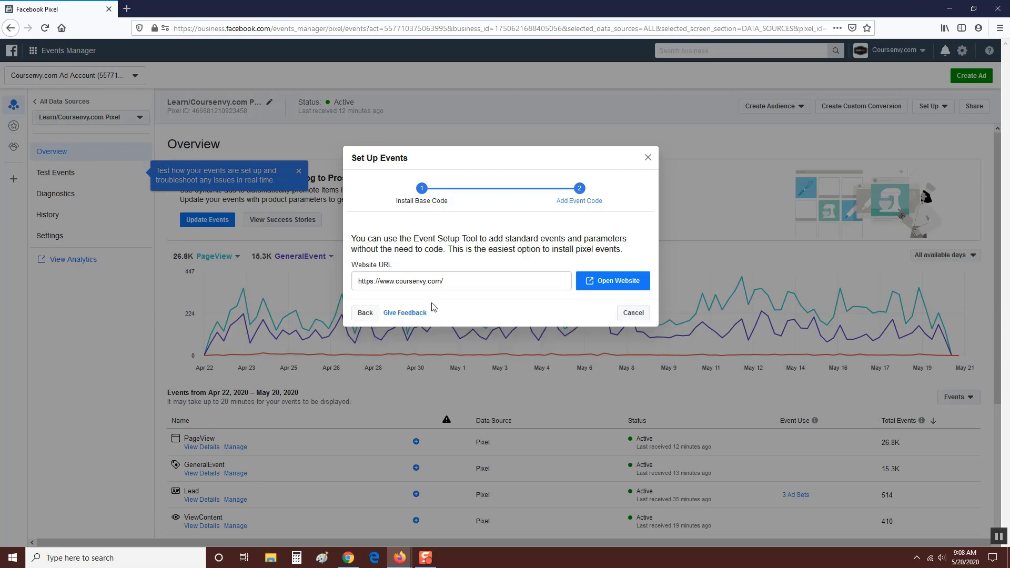
{"action": "left_click", "coordinate": [626, 284]}
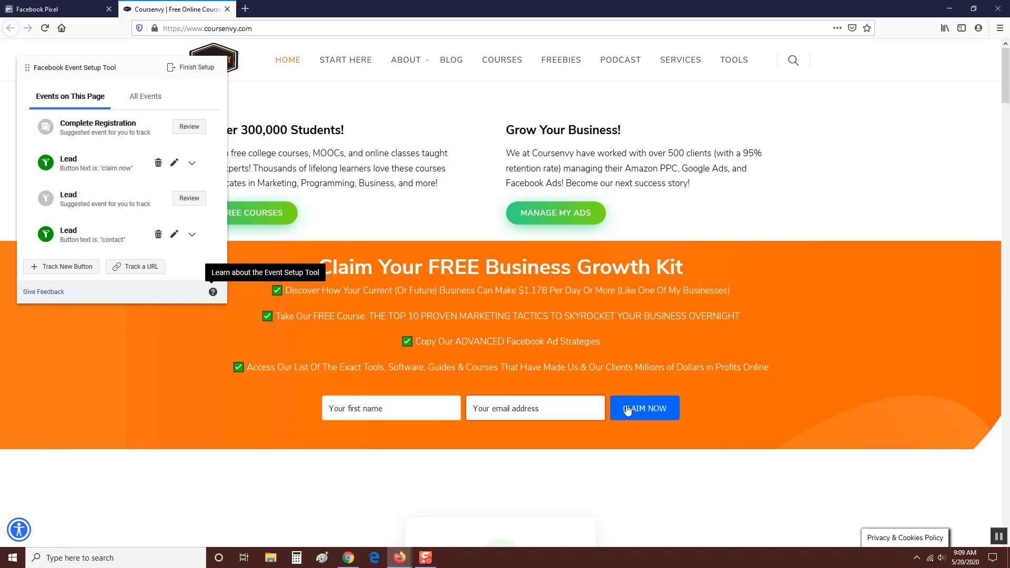
Step: Inspect the trigger details of the "claim now" Lead event and the new-button tracking mode, leaving that mode without picking a button
{"action": "left_click", "coordinate": [193, 163]}
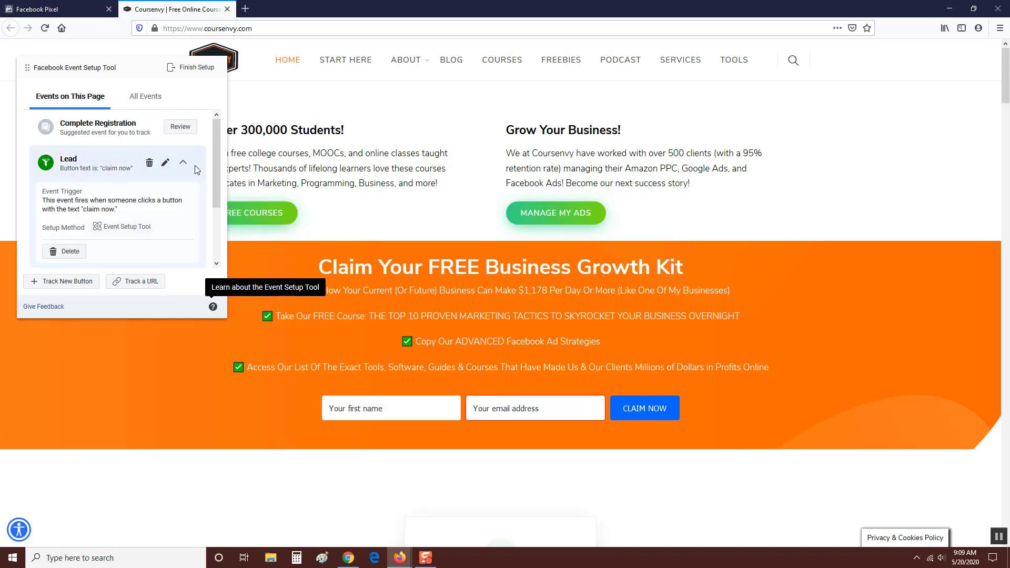
{"action": "left_click", "coordinate": [43, 282]}
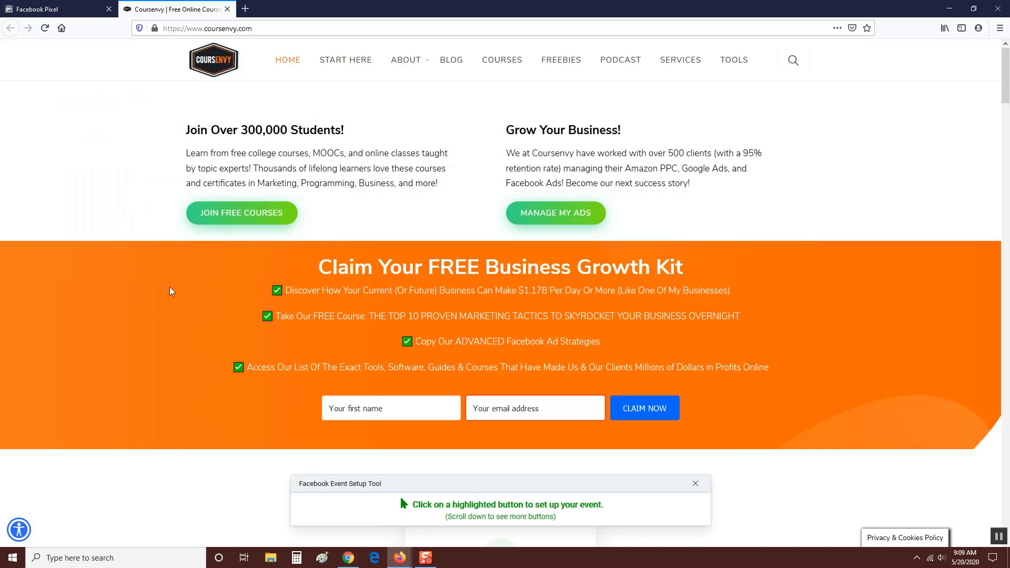
{"action": "left_click", "coordinate": [695, 483]}
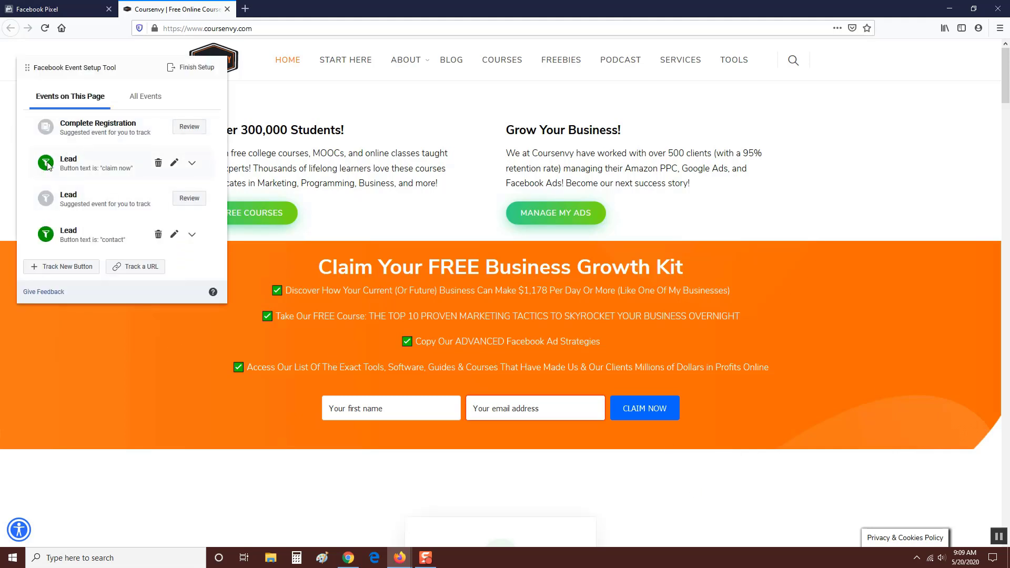
Step: View the event types available for the "claim now" Lead event and cancel the edit
{"action": "left_click", "coordinate": [174, 162]}
{"action": "left_click", "coordinate": [128, 100]}
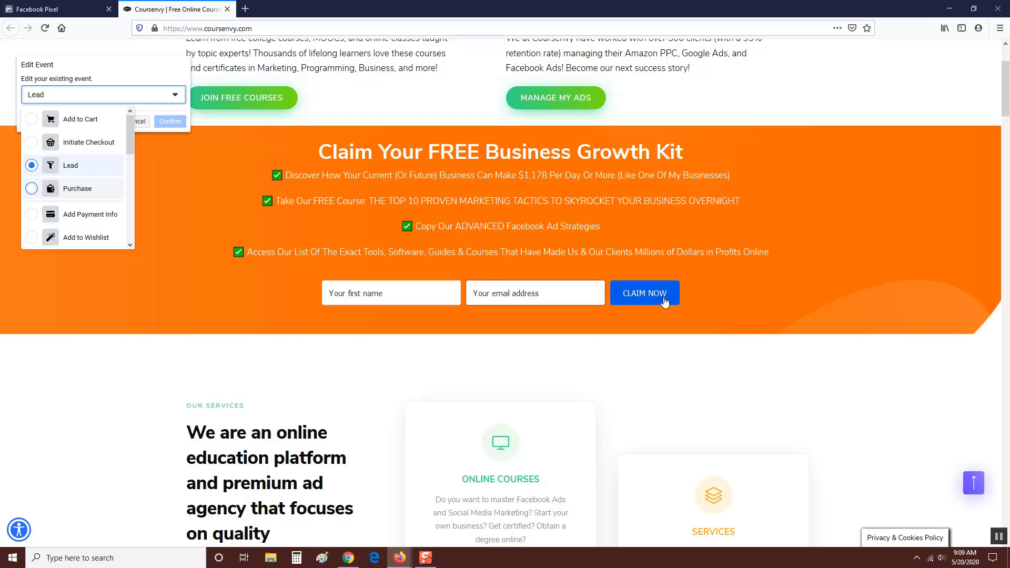
{"action": "left_click", "coordinate": [142, 98]}
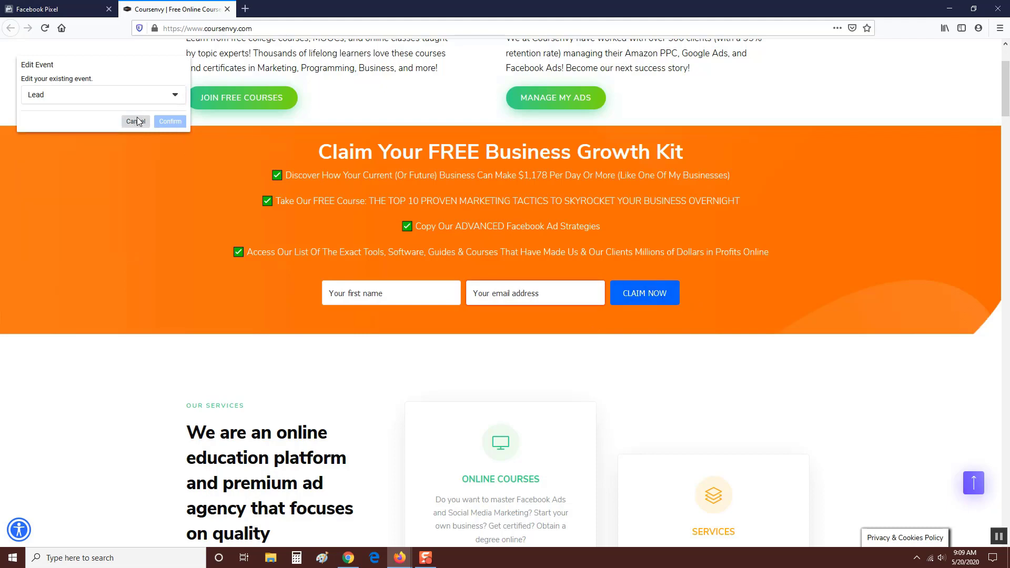
{"action": "left_click", "coordinate": [138, 121]}
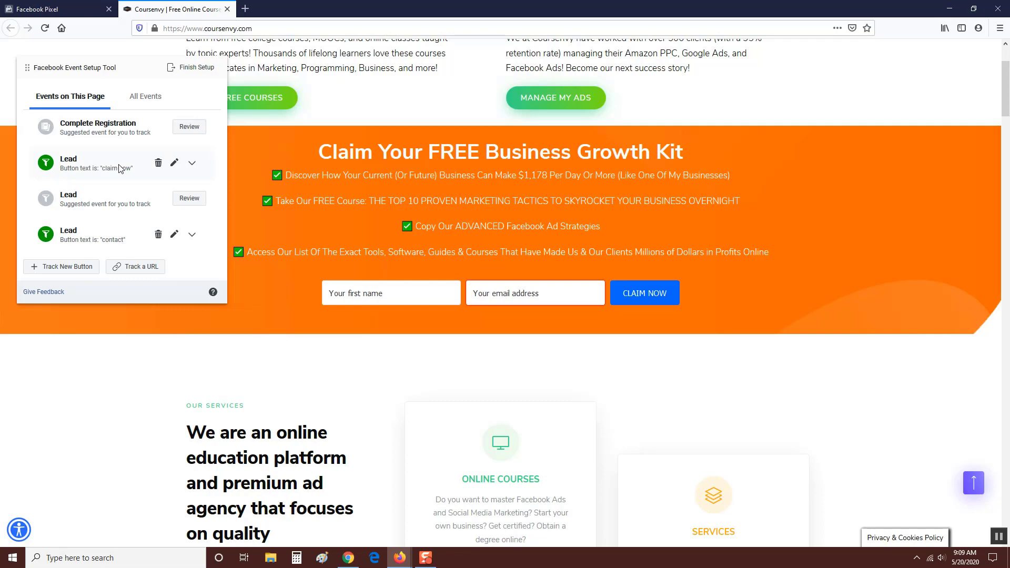
Step: Finish the event setup on the website and close the Set Up Events dialog in Events Manager
{"action": "left_click", "coordinate": [197, 67]}
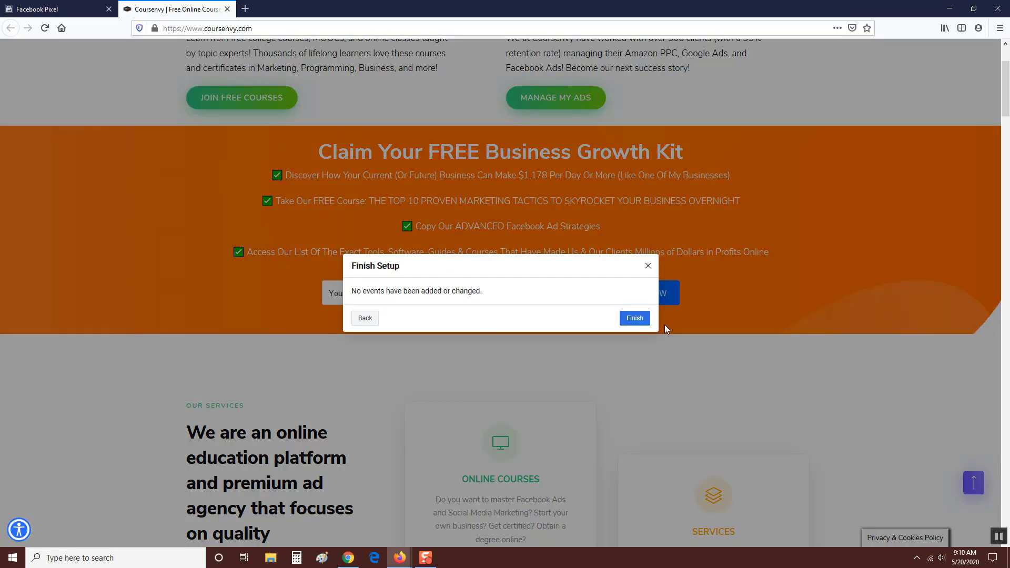
{"action": "left_click", "coordinate": [635, 317]}
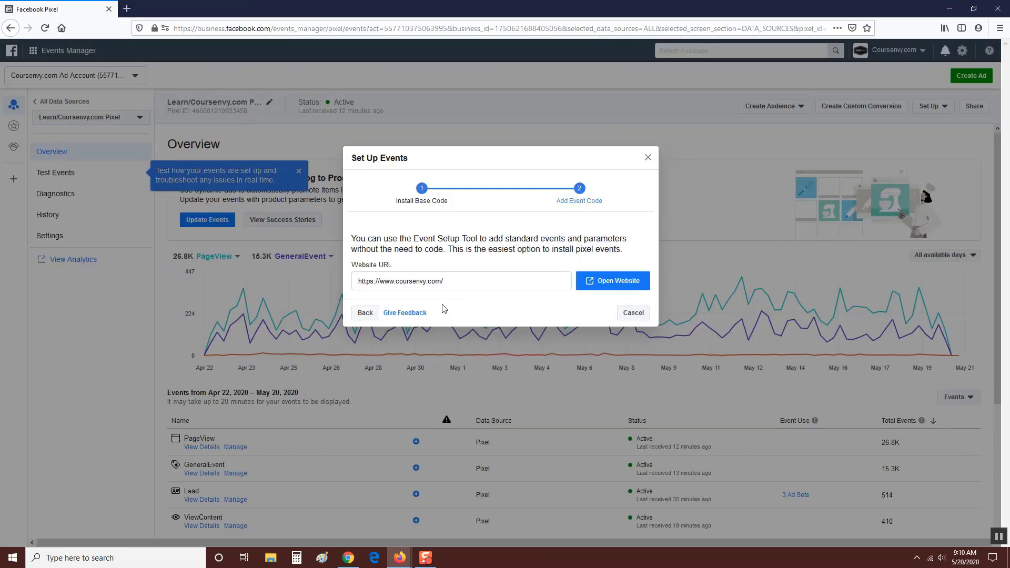
{"action": "left_click", "coordinate": [649, 159]}
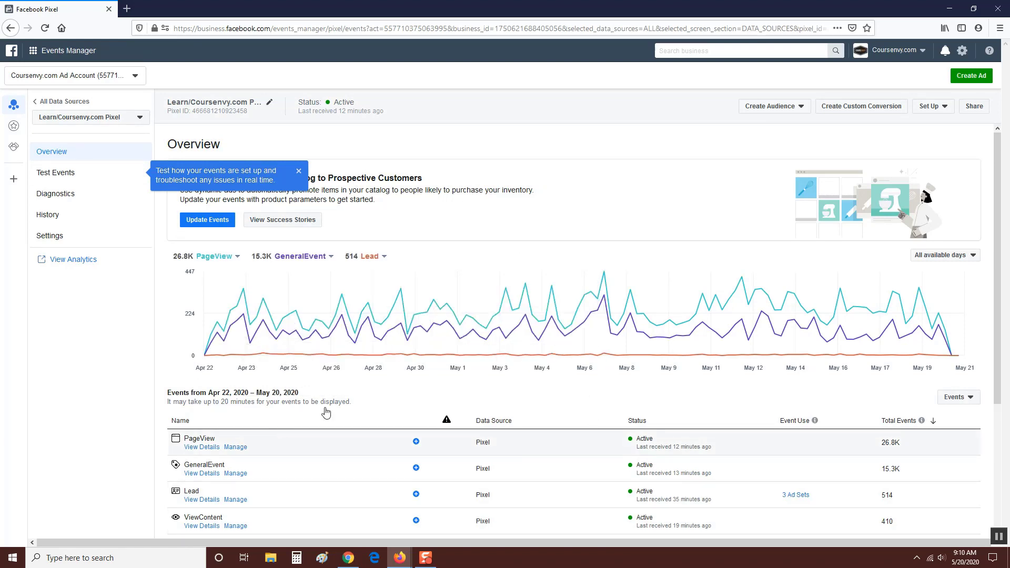
Step: View the Lead event's activity details and its Manage Setup information
{"action": "left_click", "coordinate": [200, 501]}
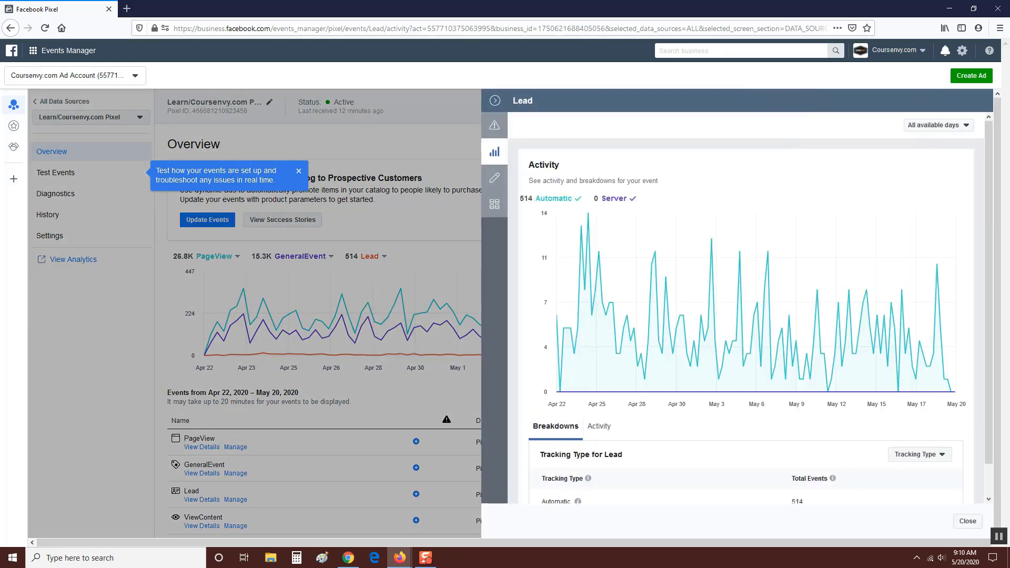
{"action": "scroll", "coordinate": [806, 496], "scroll_direction": "down", "scroll_amount": 1}
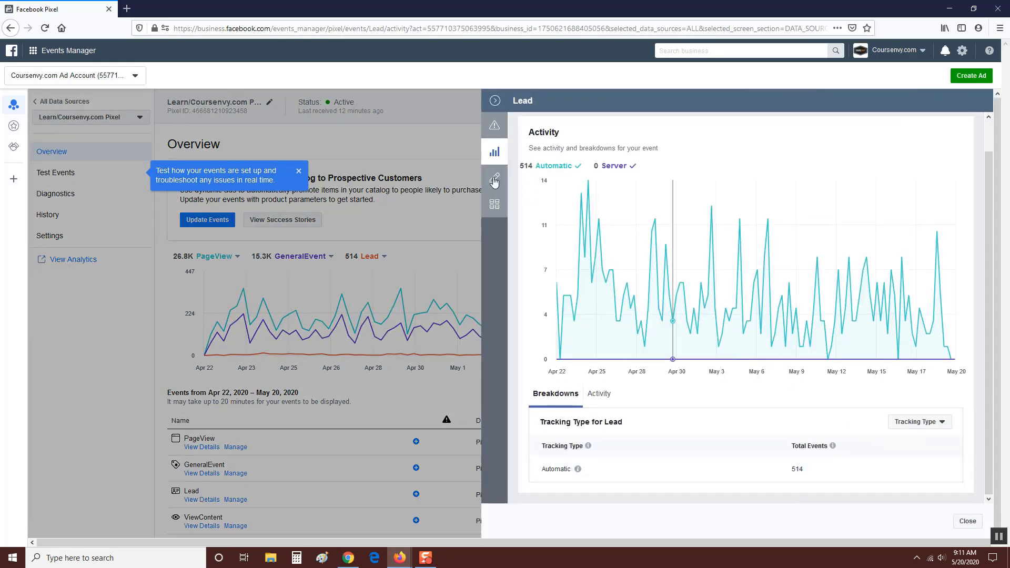
{"action": "left_click", "coordinate": [494, 177]}
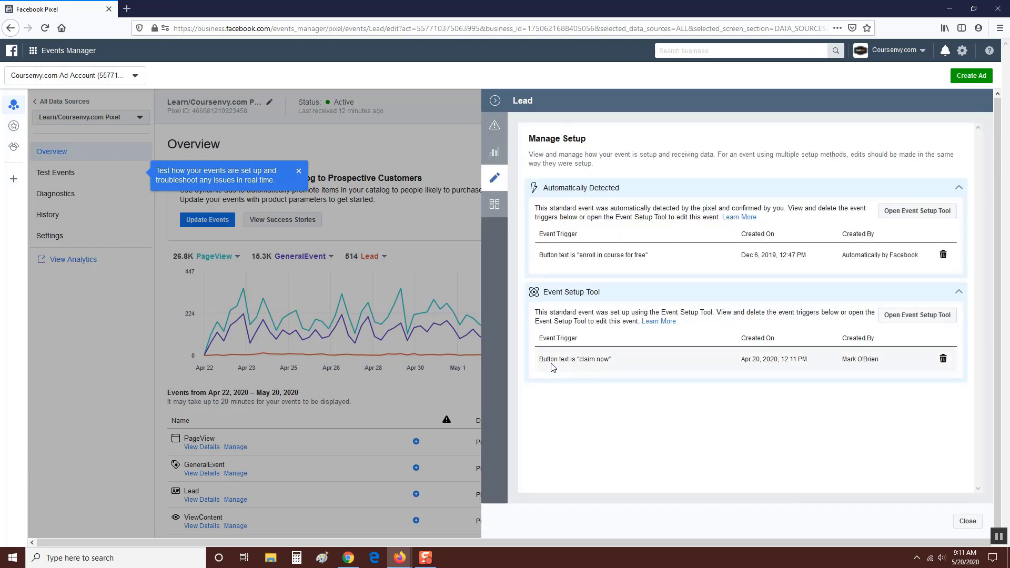